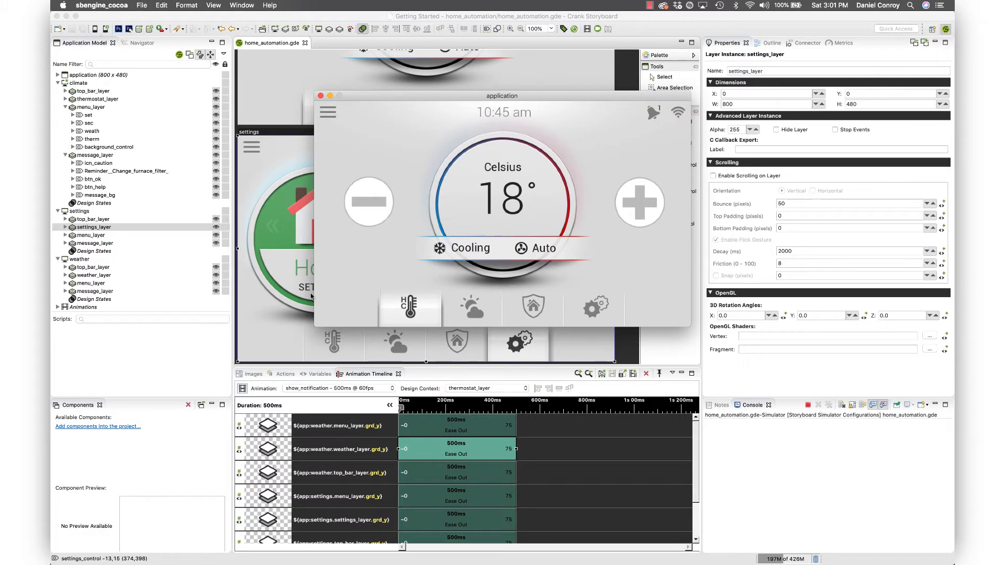
- Preview the weather and settings screens in the running simulator, trigger the furnace filter notification, and close the simulator
{"action": "left_click", "coordinate": [469, 303]}
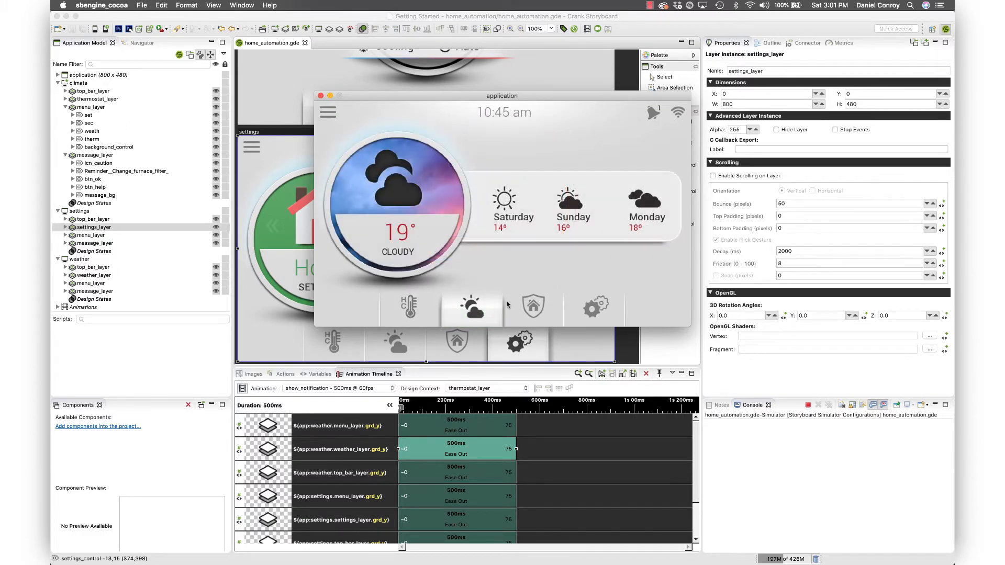
{"action": "left_click", "coordinate": [600, 311]}
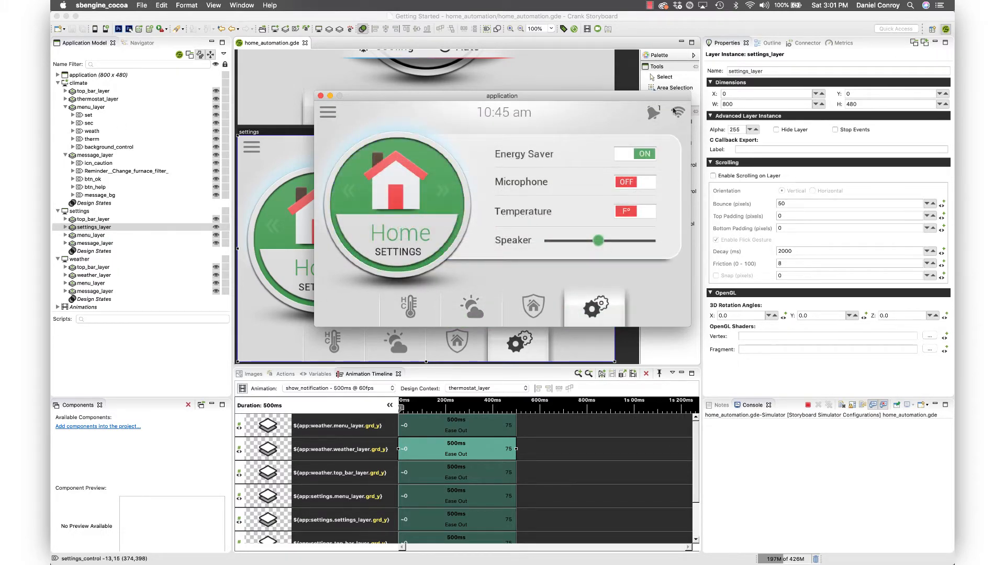
{"action": "left_click", "coordinate": [654, 114]}
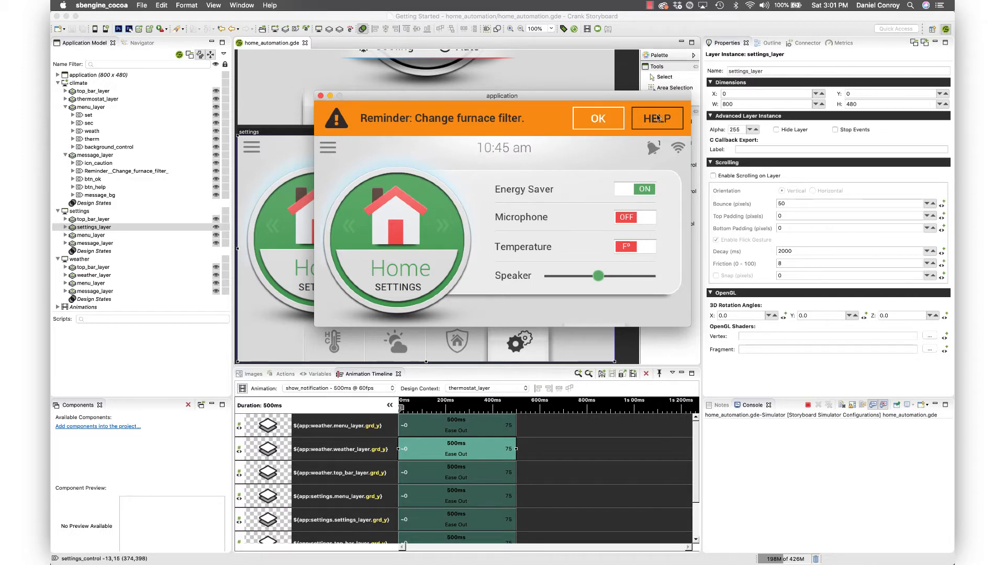
{"action": "left_click", "coordinate": [320, 96]}
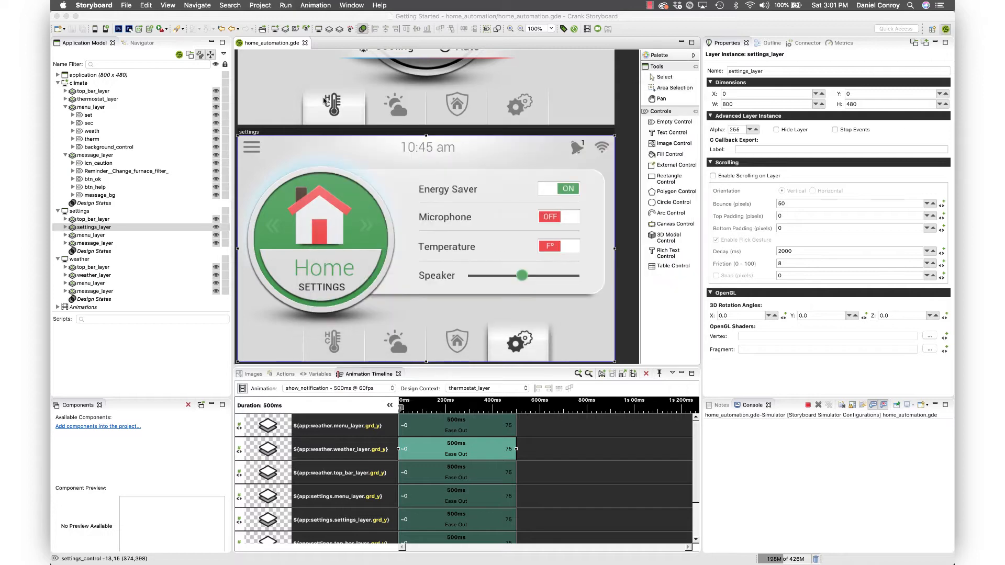
- Set the Y position of the settings screen's top_bar_layer, settings_layer and menu_layer to 75, and select the HELP button in the reminder bar
{"action": "scroll", "coordinate": [444, 141], "scroll_direction": "up", "scroll_amount": 6}
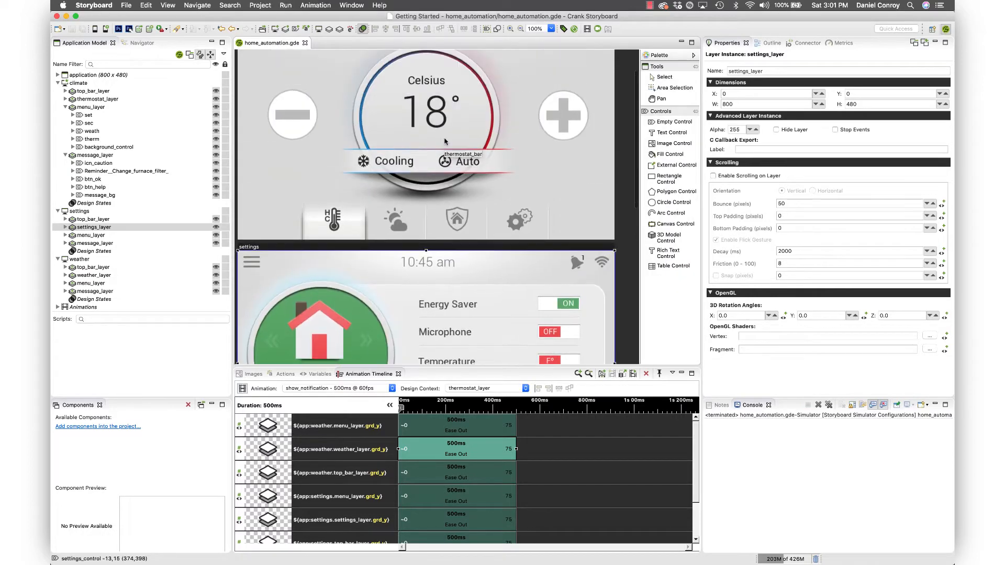
{"action": "scroll", "coordinate": [444, 141], "scroll_direction": "down", "scroll_amount": 7}
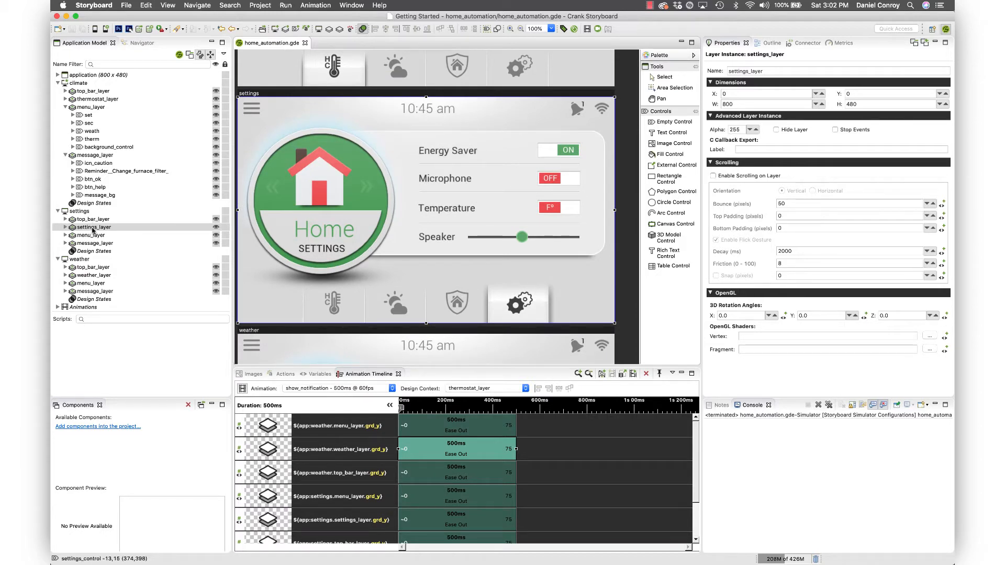
{"action": "left_click", "coordinate": [92, 228]}
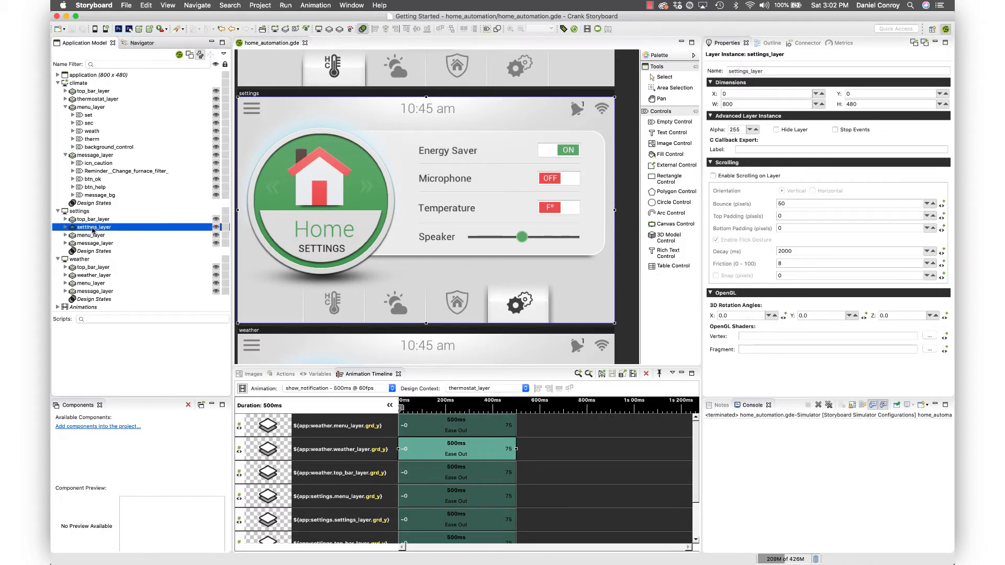
{"action": "left_click", "coordinate": [91, 220], "text": "shift"}
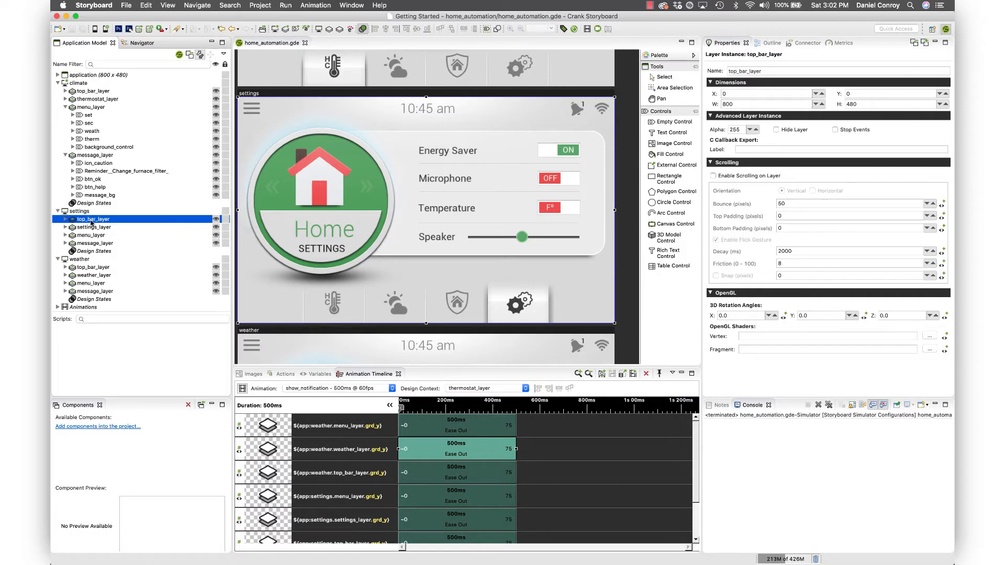
{"action": "left_click", "coordinate": [91, 235], "text": "shift"}
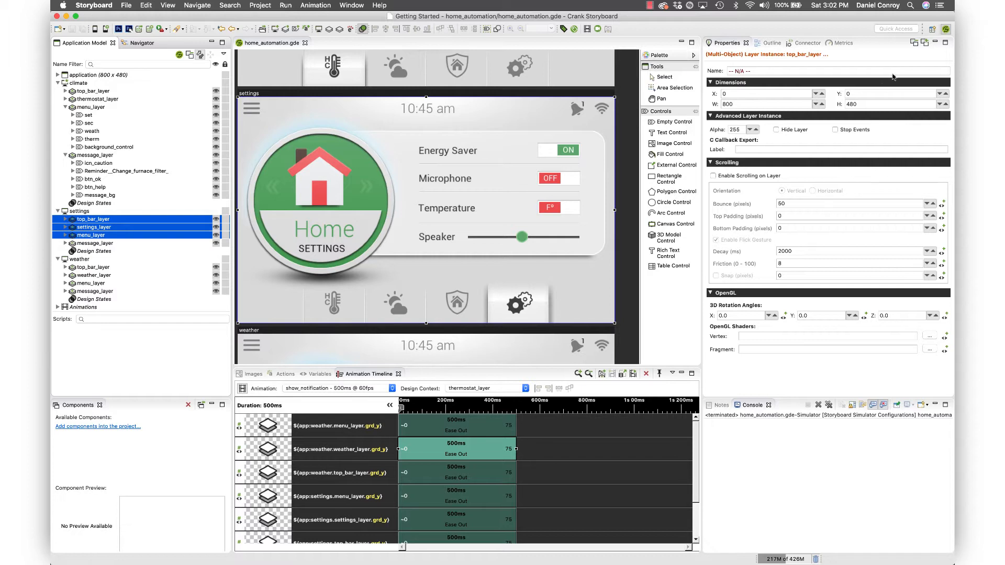
{"action": "left_click", "coordinate": [881, 92]}
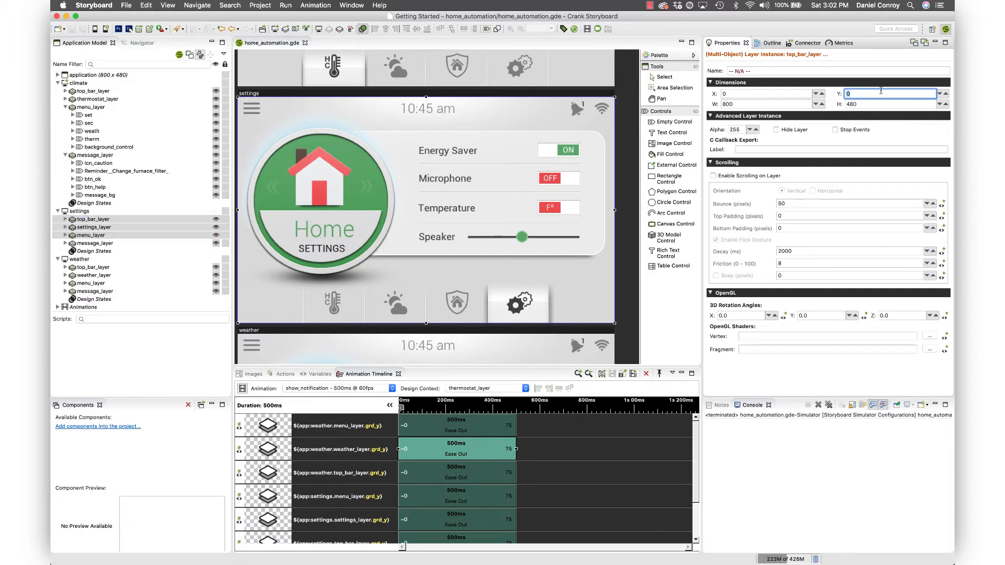
{"action": "type", "text": "75"}
{"action": "key", "text": "Return"}
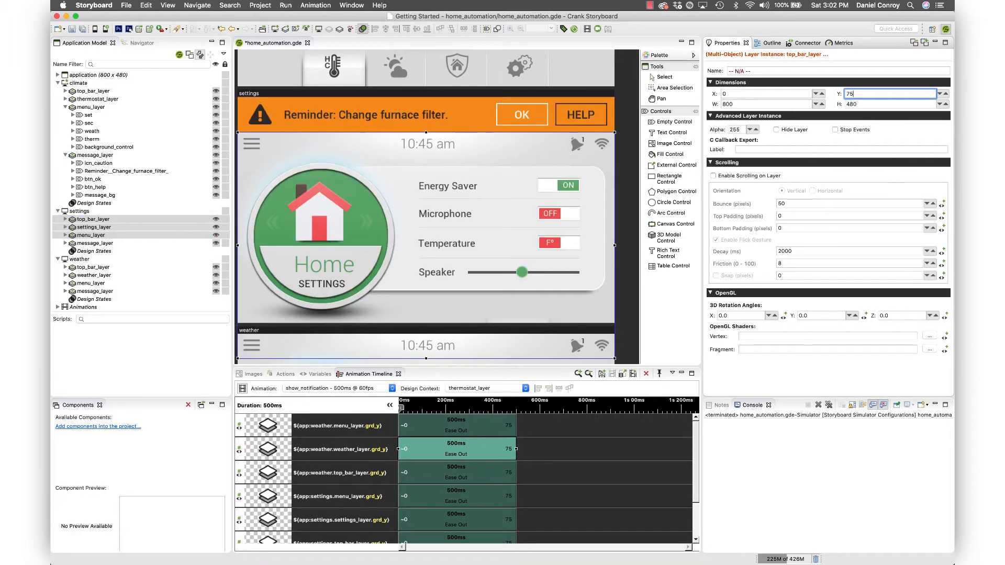
{"action": "left_click", "coordinate": [565, 114]}
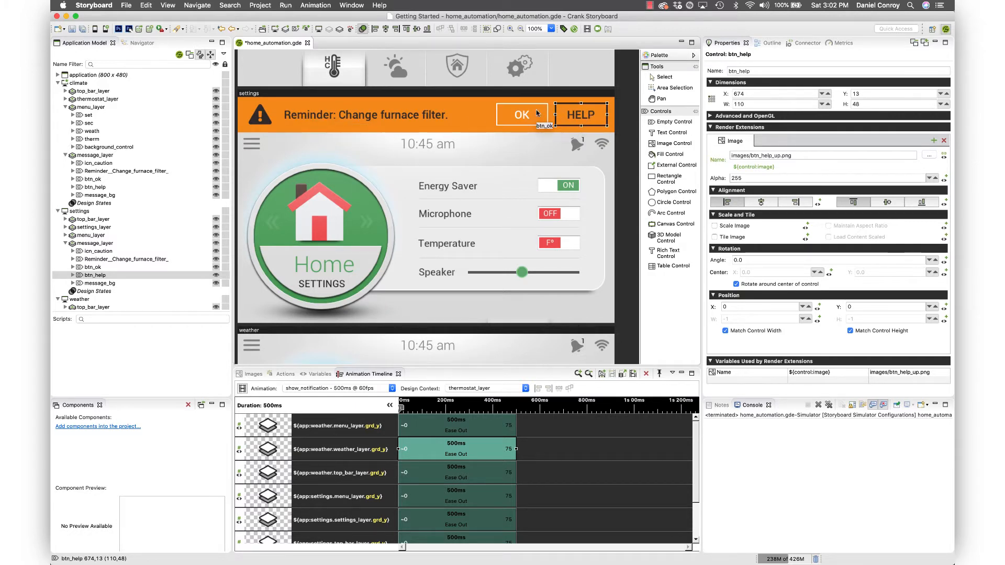
- Save the project and run it in the simulator, checking the settings screen and dismissing the furnace filter reminder before closing the simulator
{"action": "left_click", "coordinate": [97, 31]}
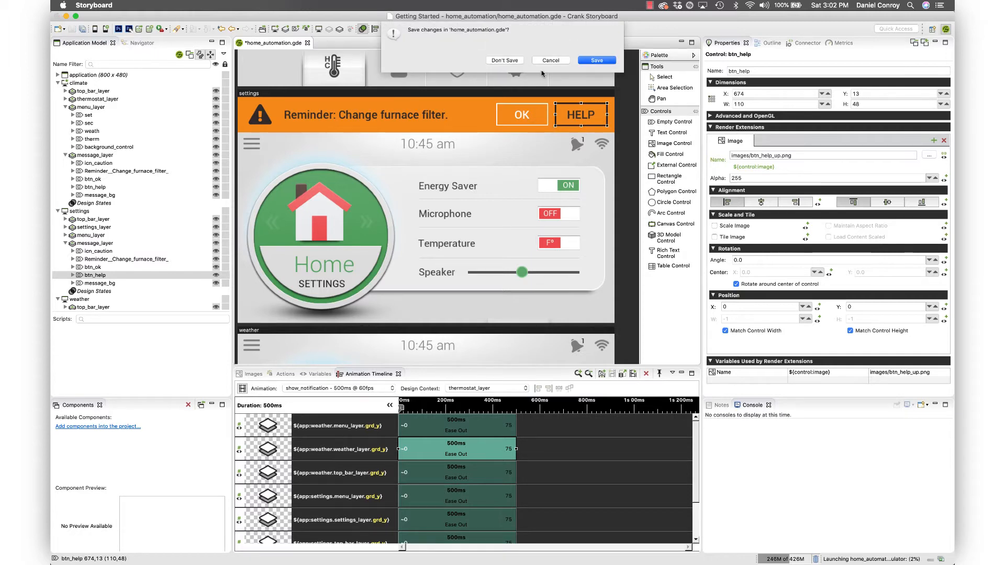
{"action": "left_click", "coordinate": [596, 60]}
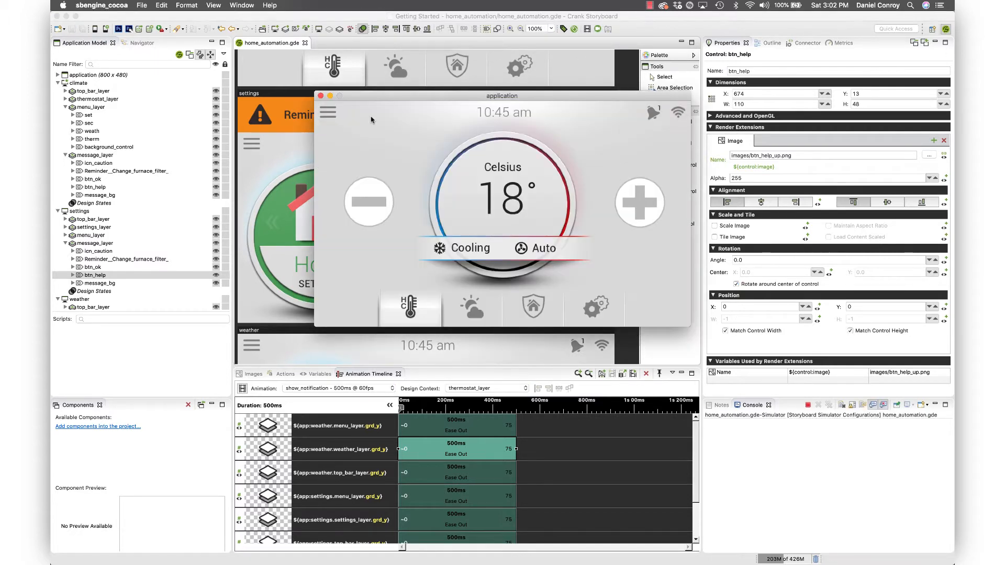
{"action": "left_click", "coordinate": [591, 306]}
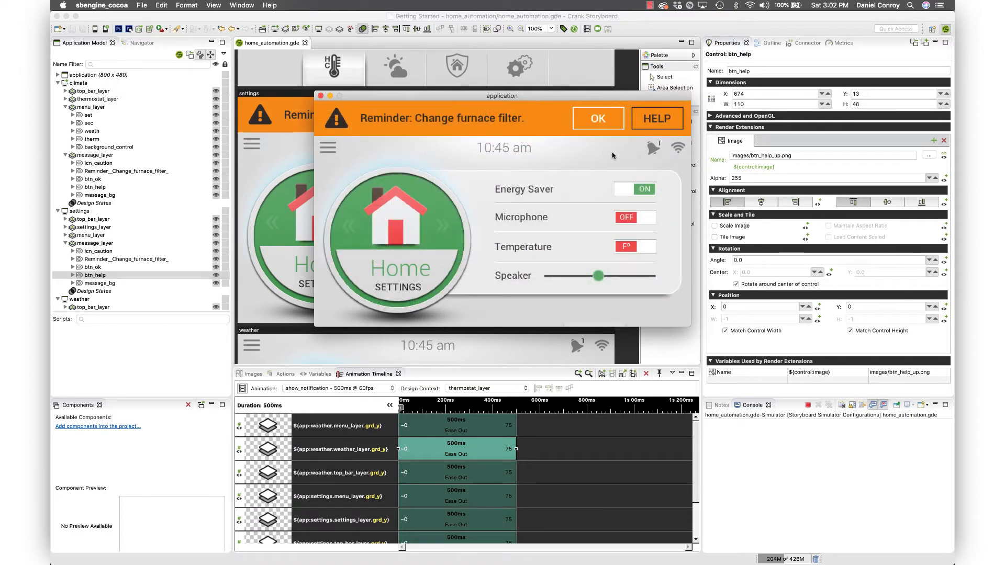
{"action": "left_click", "coordinate": [602, 112]}
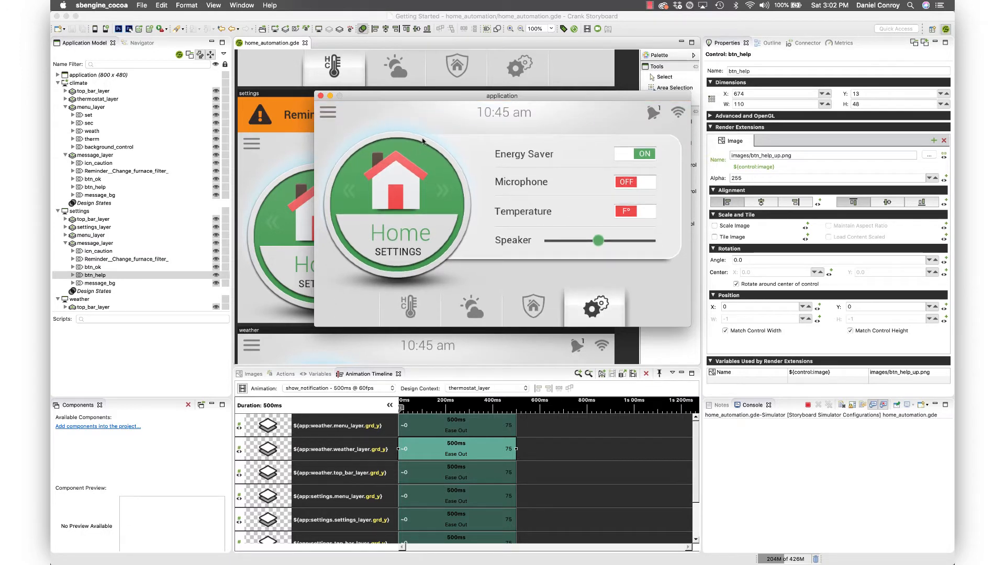
{"action": "left_click", "coordinate": [321, 96]}
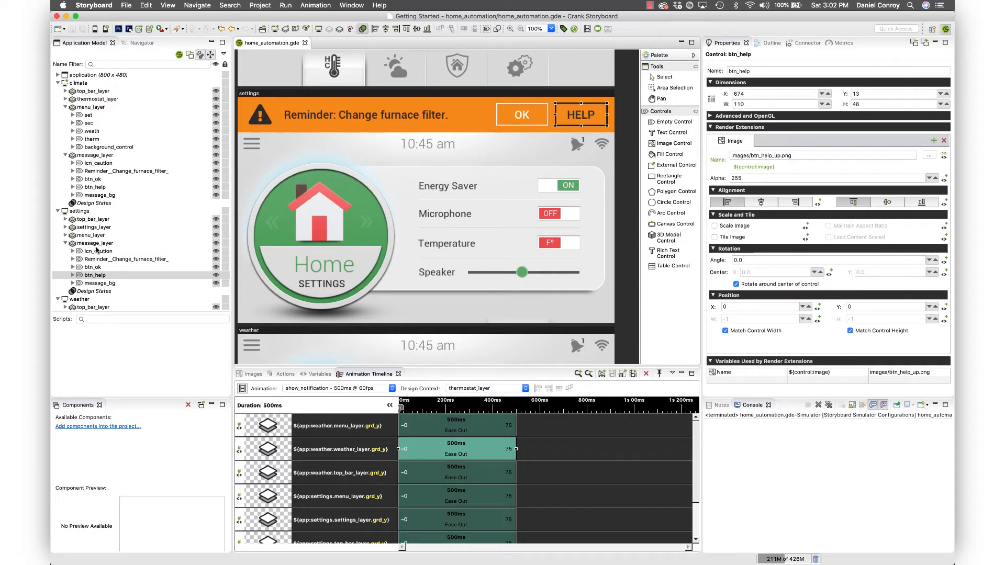
- Reset the Y position of the settings screen's top_bar_layer, settings_layer and menu_layer to 0
{"action": "left_click", "coordinate": [87, 220]}
{"action": "left_click", "coordinate": [91, 235], "text": "shift"}
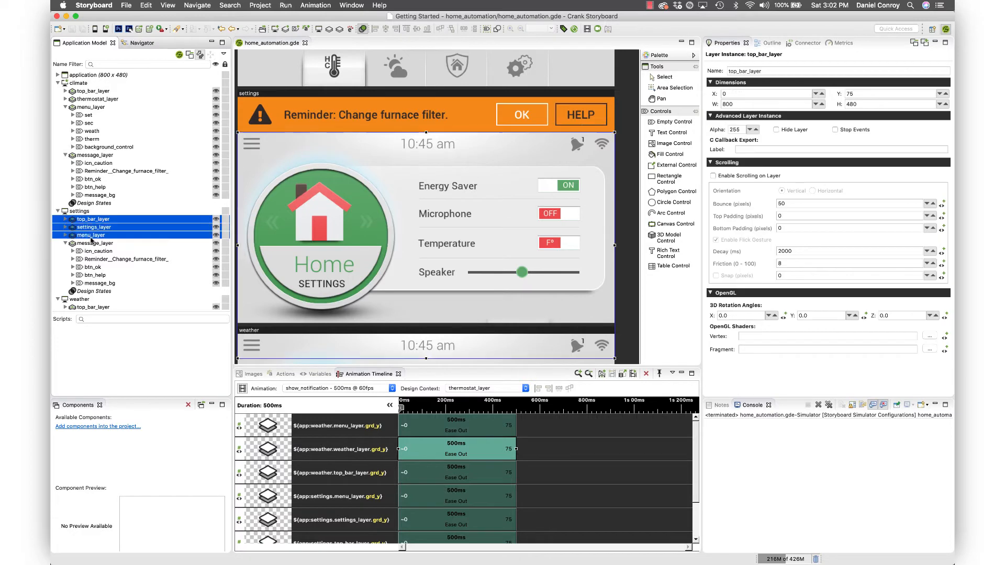
{"action": "double_click", "coordinate": [870, 95]}
{"action": "type", "text": "0"}
{"action": "key", "text": "Return"}
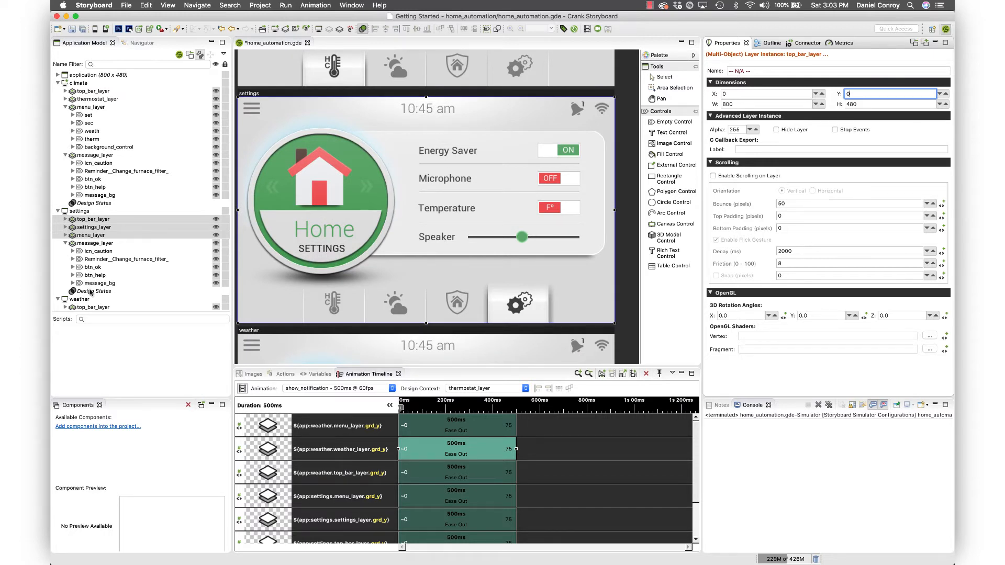
- Add a new design state named notification to the settings screen
{"action": "left_click", "coordinate": [90, 292]}
{"action": "right_click", "coordinate": [90, 292]}
{"action": "mouse_move", "coordinate": [107, 294]}
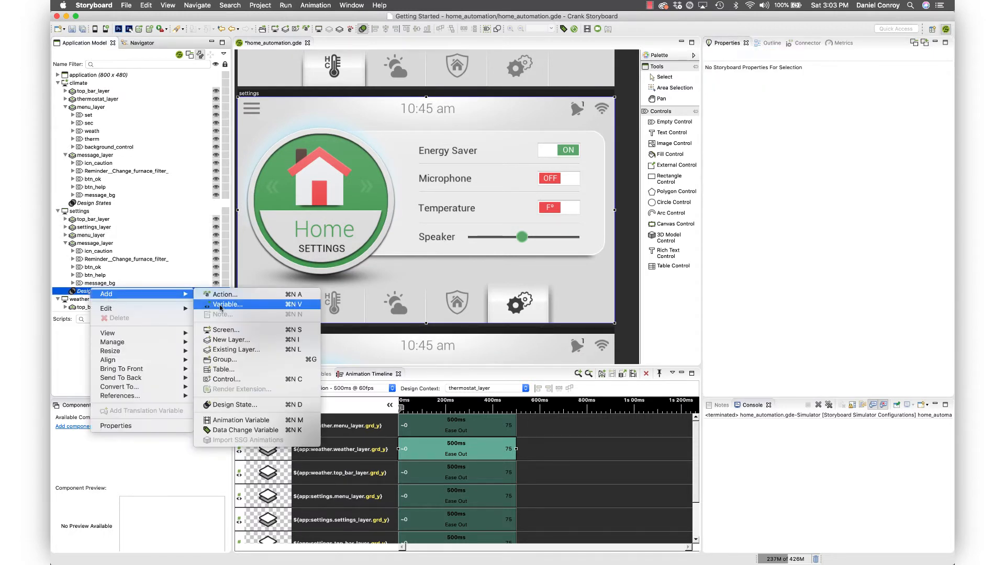
{"action": "left_click", "coordinate": [249, 404]}
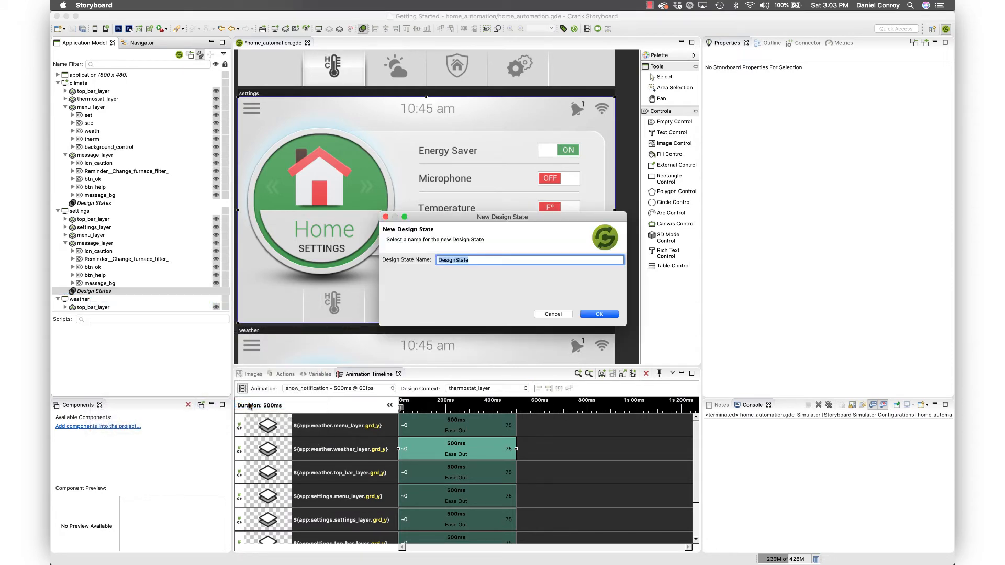
{"action": "type", "text": "n"}
{"action": "type", "text": "otification"}
{"action": "key", "text": "Return"}
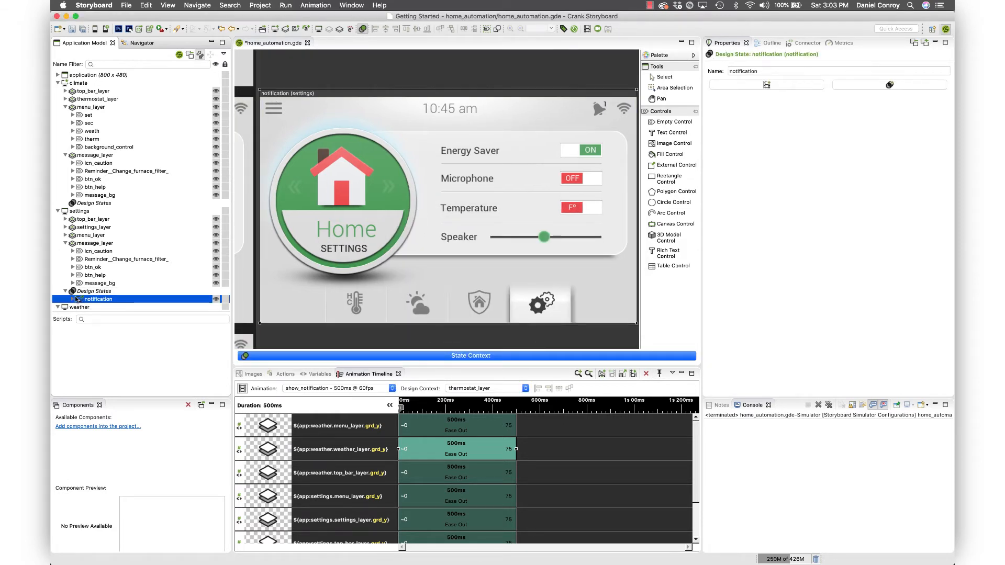
- In the notification design state, set the Y position of top_bar_layer, settings_layer and menu_layer to 75, and select the HELP button
{"action": "left_click", "coordinate": [73, 298]}
{"action": "scroll", "coordinate": [148, 281], "scroll_direction": "down", "scroll_amount": 5}
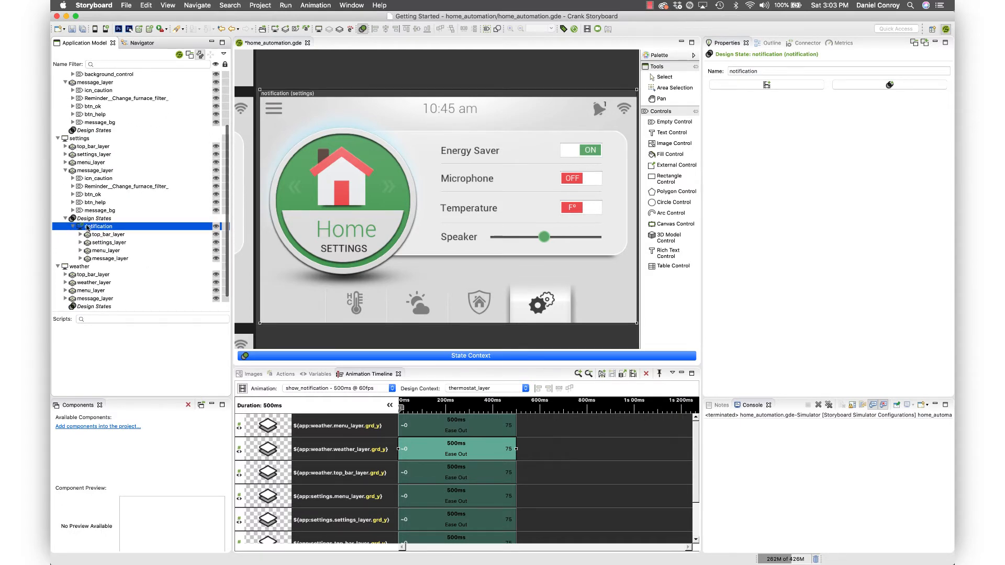
{"action": "left_click", "coordinate": [94, 235]}
{"action": "left_click", "coordinate": [96, 250], "text": "shift"}
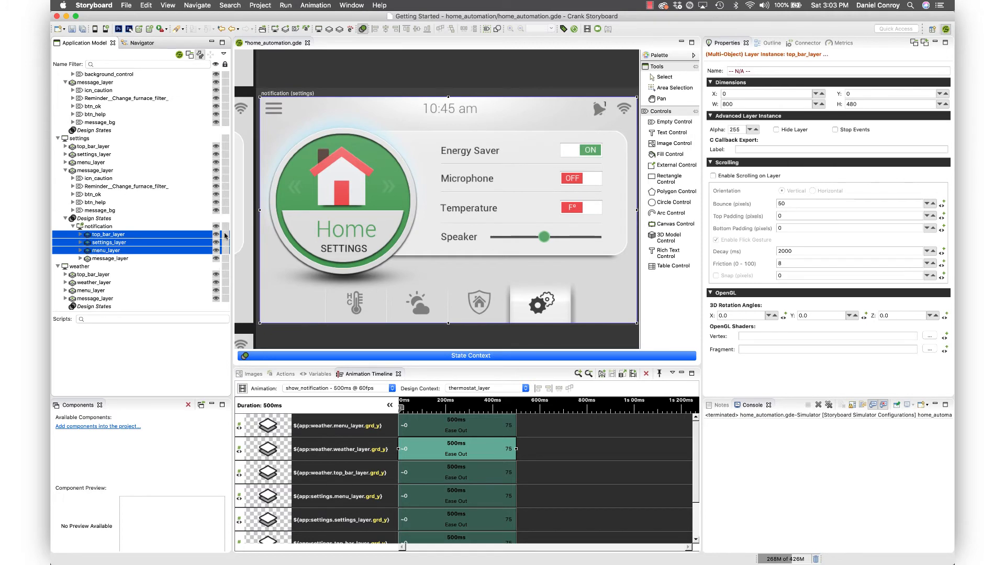
{"action": "double_click", "coordinate": [875, 97]}
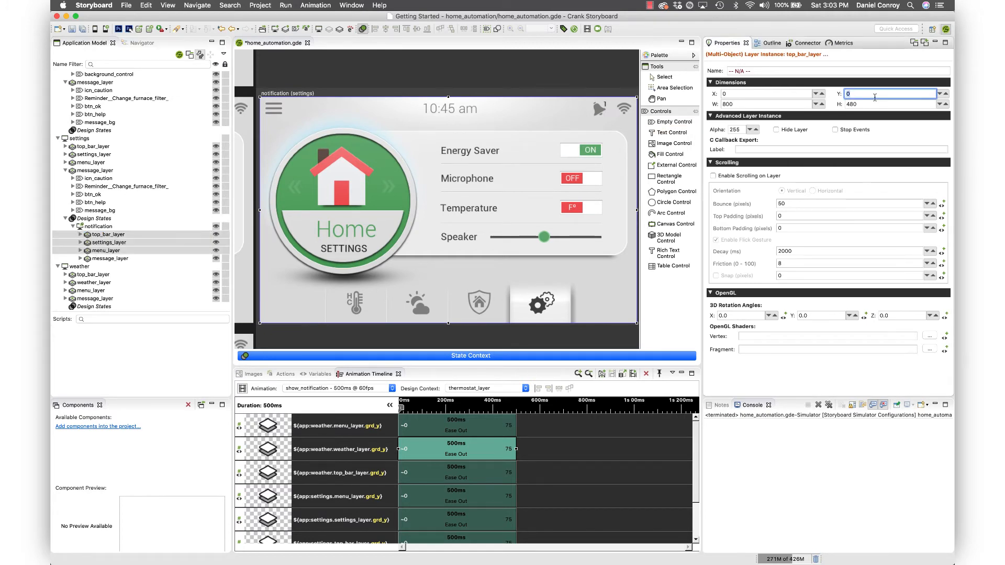
{"action": "key", "text": "Return"}
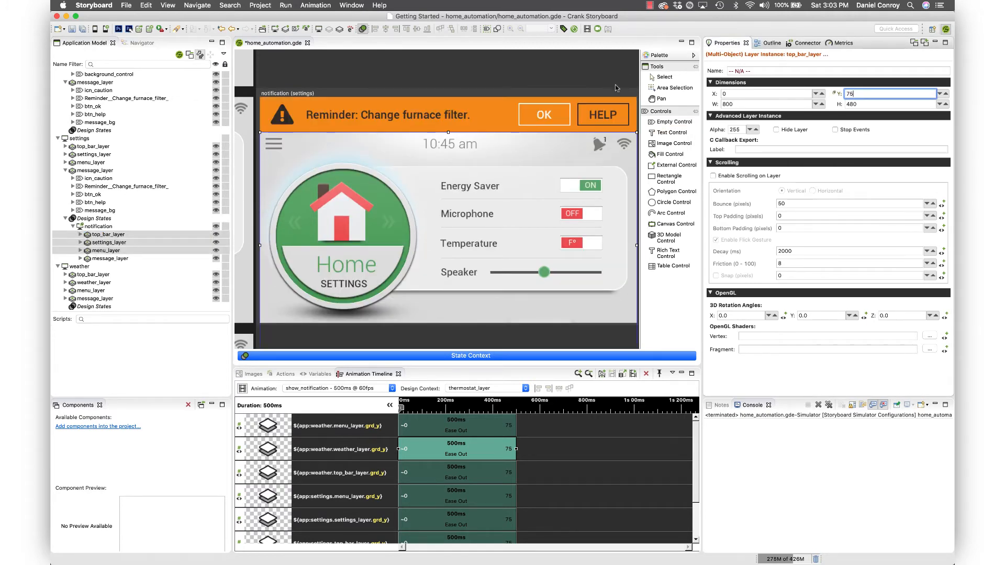
{"action": "left_click", "coordinate": [598, 114]}
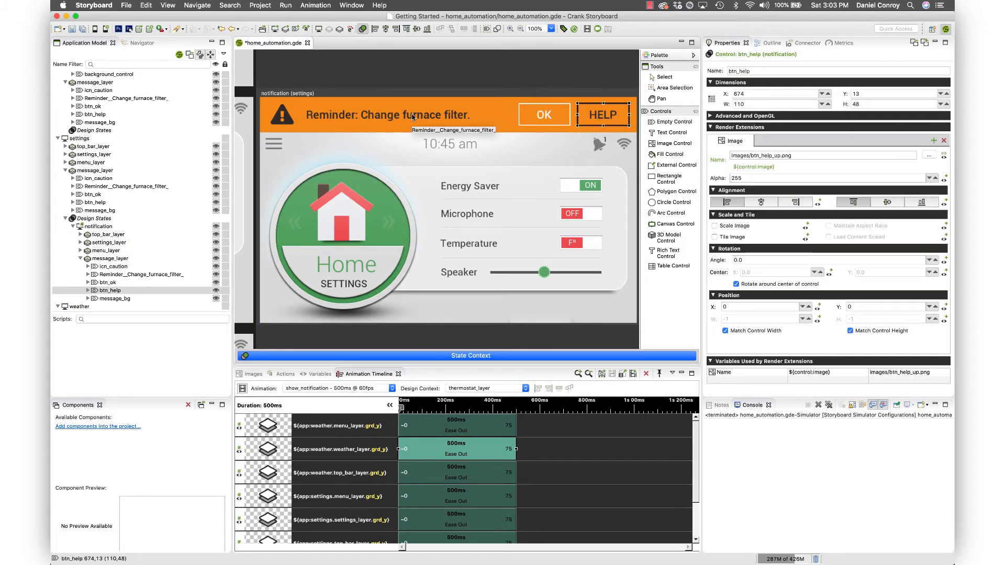
- Convert the show_notification animation to a design state named notification on the climate screen
{"action": "scroll", "coordinate": [413, 116], "scroll_direction": "left", "scroll_amount": 10}
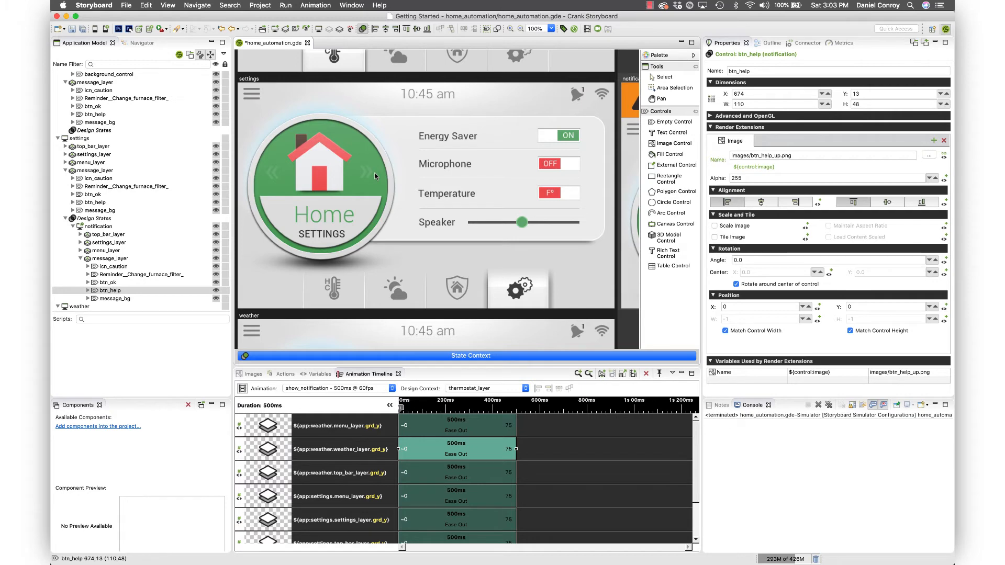
{"action": "scroll", "coordinate": [374, 173], "scroll_direction": "up", "scroll_amount": 5}
{"action": "scroll", "coordinate": [375, 172], "scroll_direction": "right", "scroll_amount": 5}
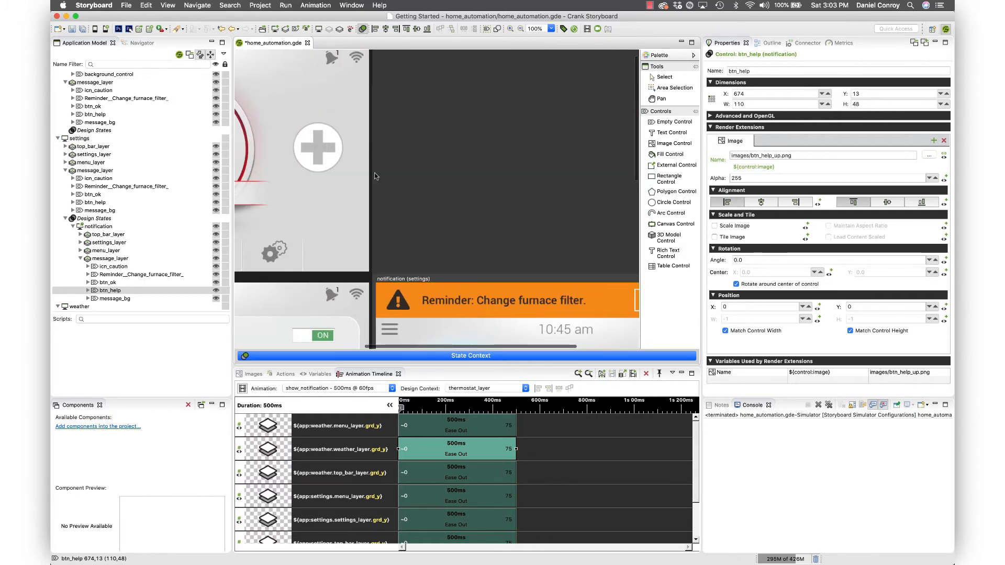
{"action": "scroll", "coordinate": [375, 173], "scroll_direction": "left", "scroll_amount": 5}
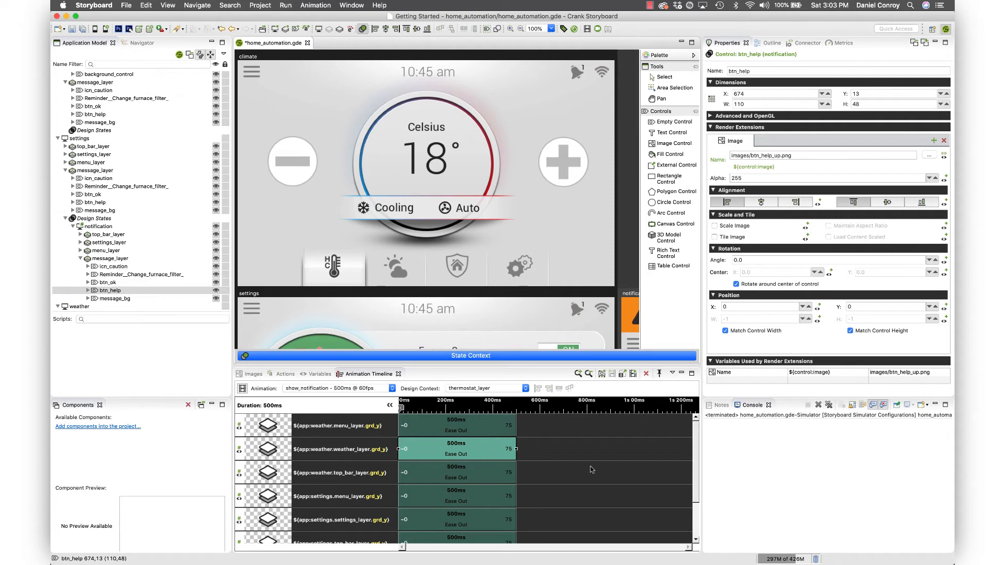
{"action": "left_click", "coordinate": [591, 469]}
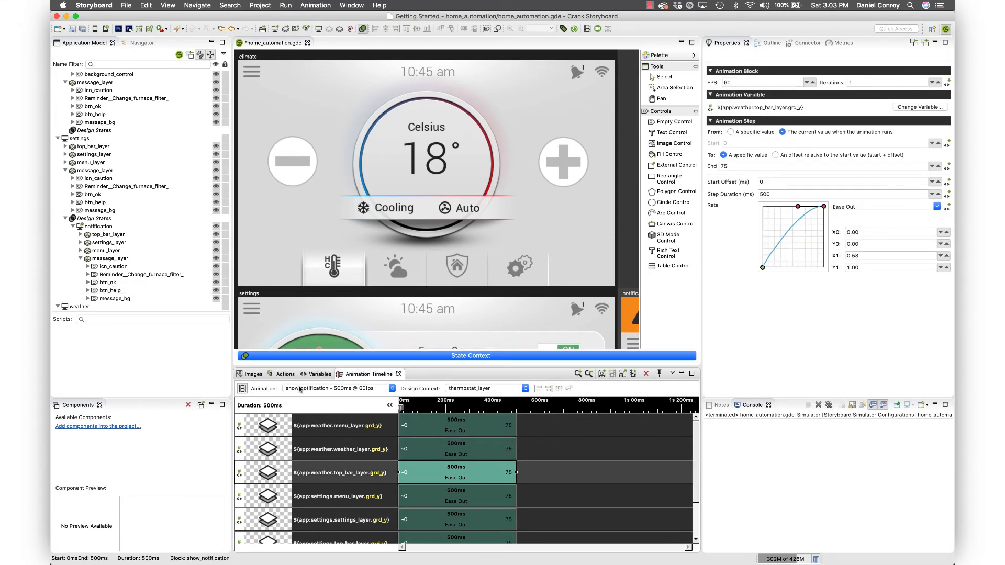
{"action": "left_click", "coordinate": [243, 387]}
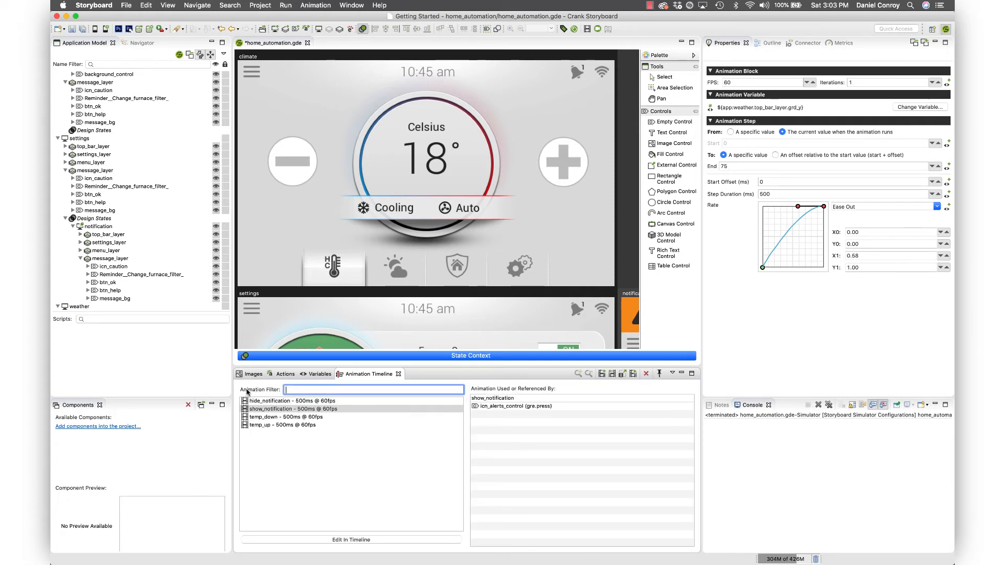
{"action": "left_click", "coordinate": [287, 410]}
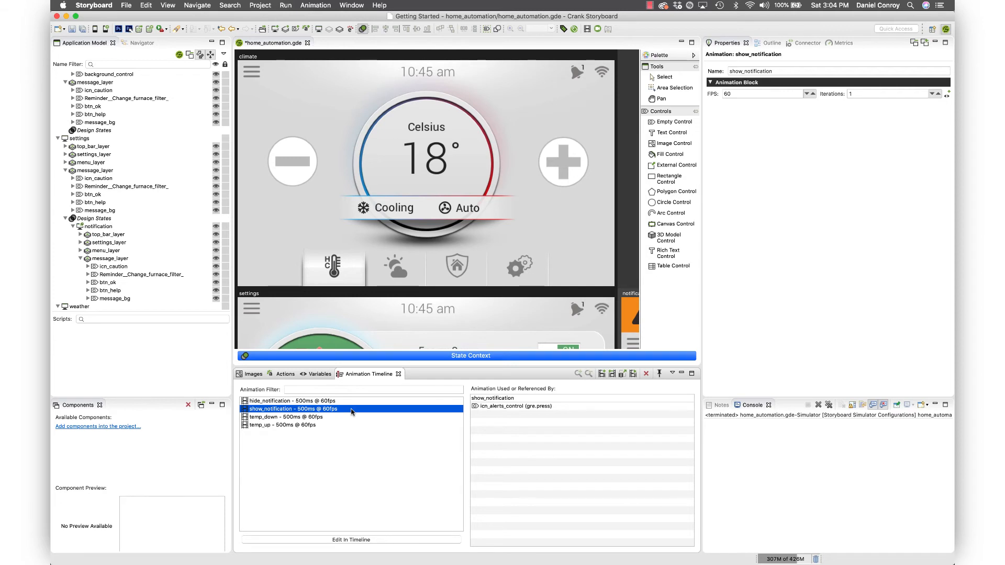
{"action": "right_click", "coordinate": [352, 411]}
{"action": "mouse_move", "coordinate": [372, 474]}
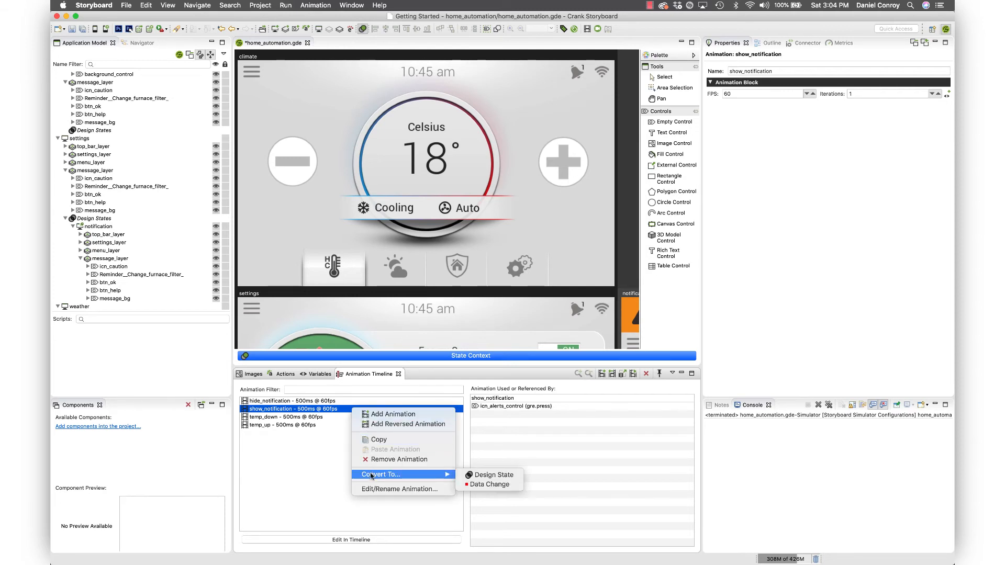
{"action": "left_click", "coordinate": [476, 475]}
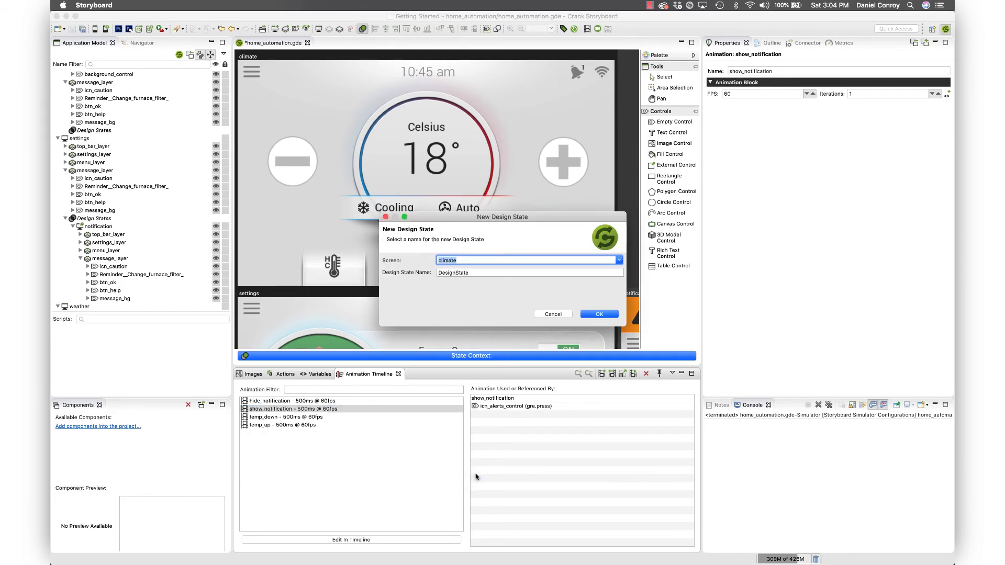
{"action": "double_click", "coordinate": [468, 274]}
{"action": "type", "text": "notification"}
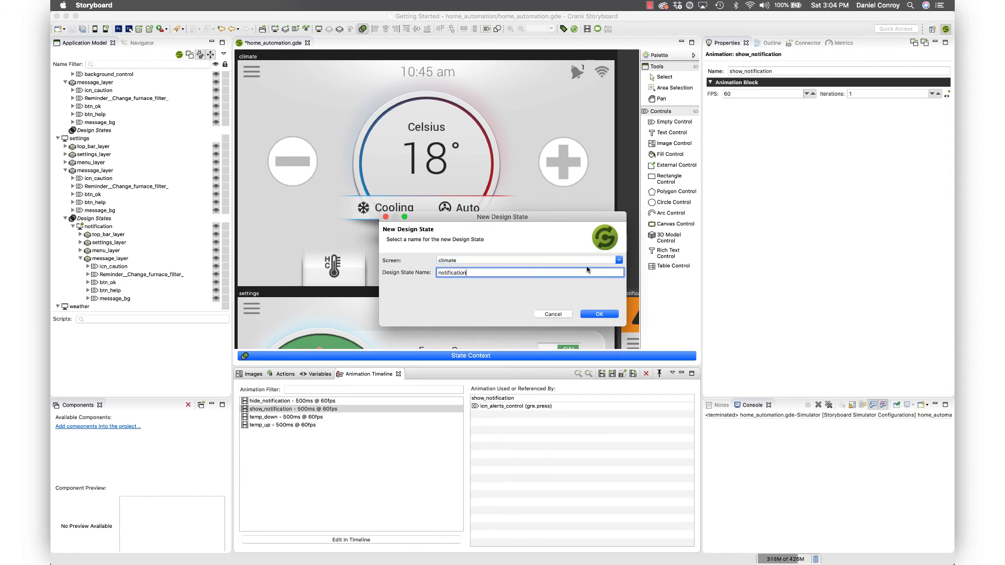
{"action": "left_click", "coordinate": [599, 314]}
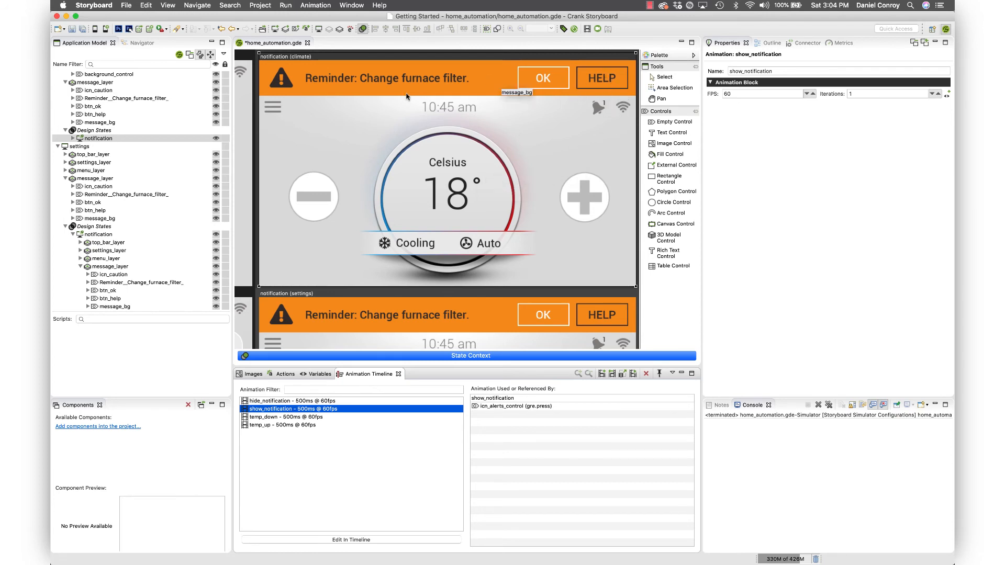
- Save the project and run it in the simulator, showing and dismissing the climate screen's furnace filter reminder before closing the simulator
{"action": "scroll", "coordinate": [609, 78], "scroll_direction": "left", "scroll_amount": 10}
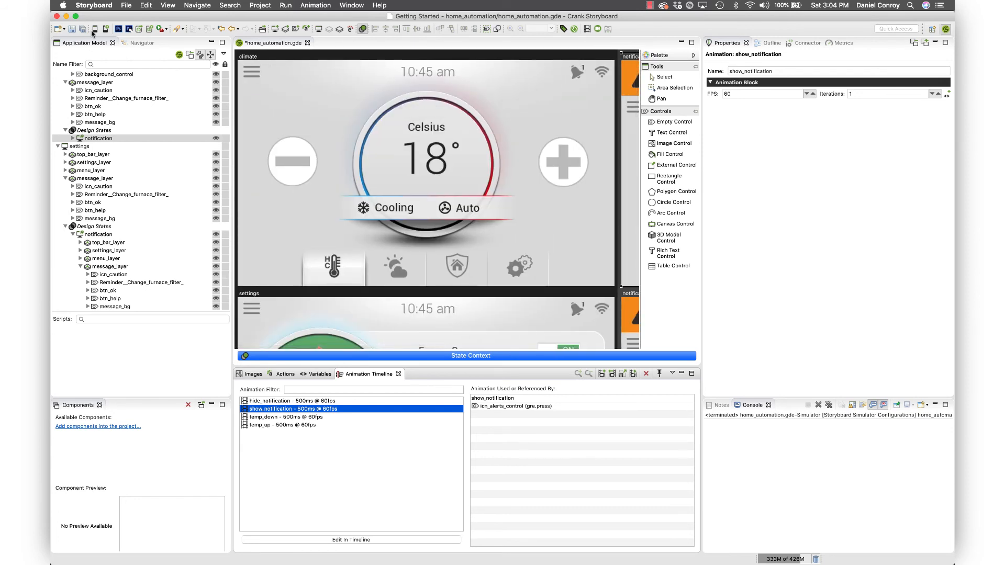
{"action": "left_click", "coordinate": [96, 31]}
{"action": "left_click", "coordinate": [586, 62]}
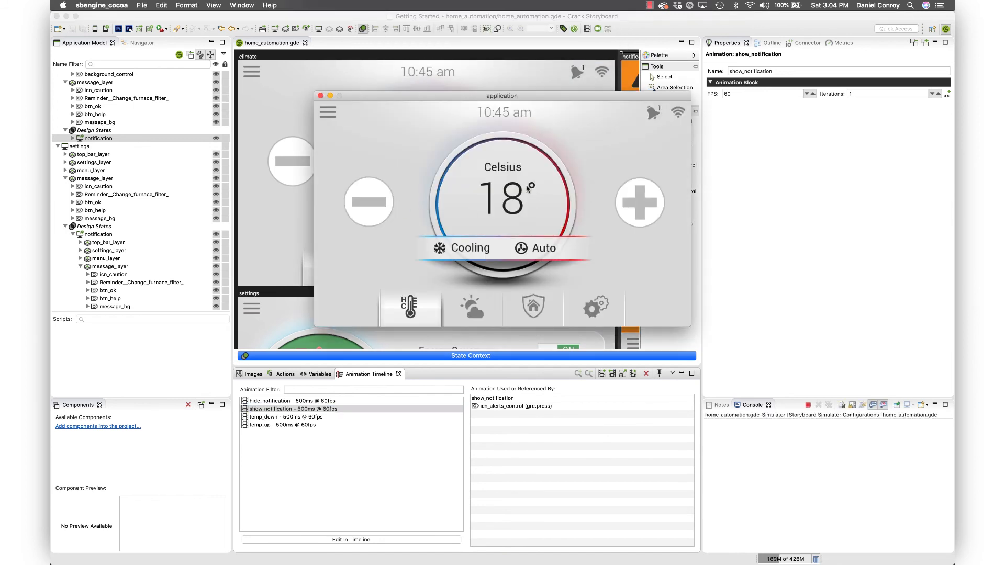
{"action": "left_click", "coordinate": [651, 116]}
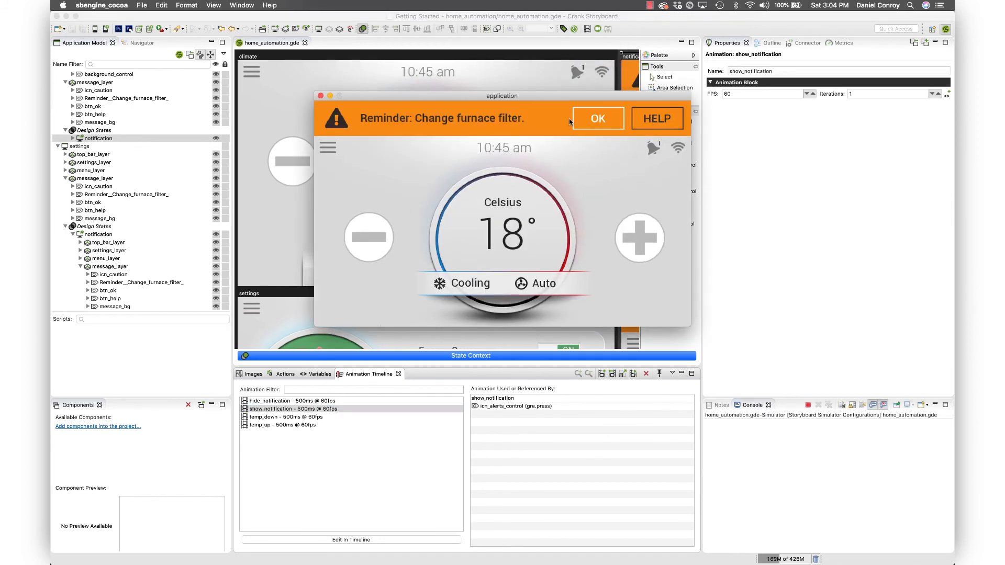
{"action": "left_click", "coordinate": [599, 119]}
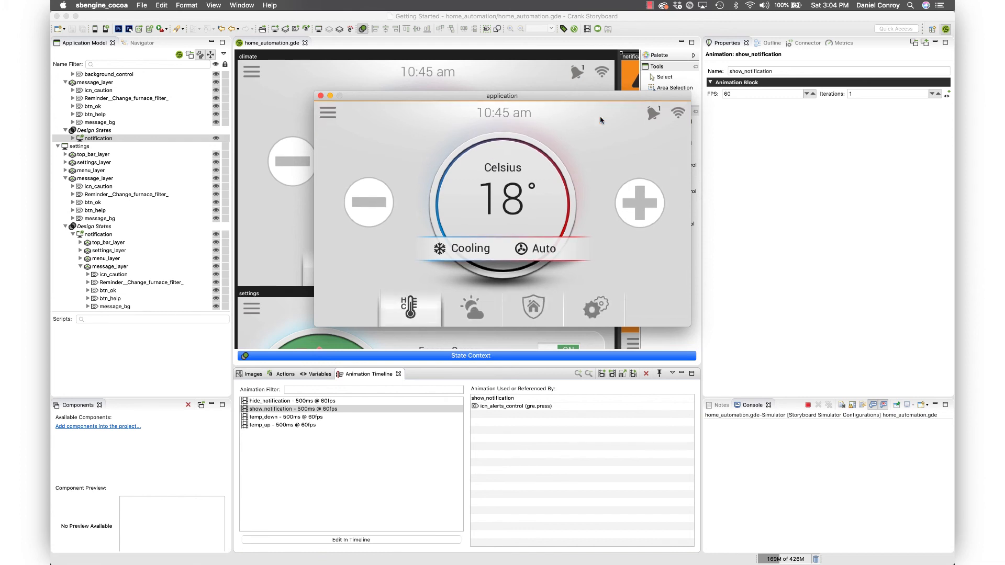
{"action": "left_click", "coordinate": [320, 96]}
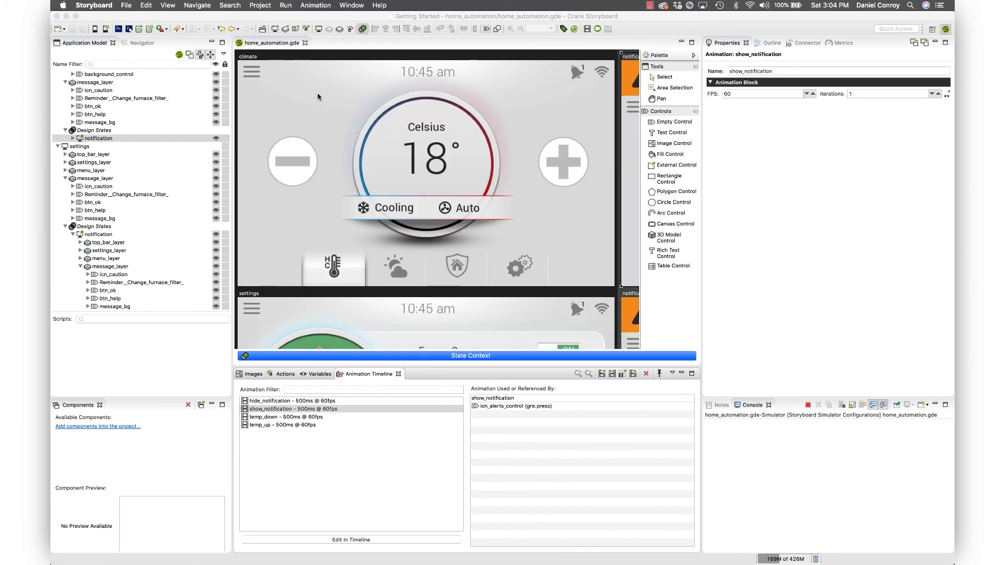
- Review the notification design states of the climate and settings screens and compare them with the base settings screen
{"action": "scroll", "coordinate": [463, 168], "scroll_direction": "right", "scroll_amount": 4}
{"action": "scroll", "coordinate": [463, 168], "scroll_direction": "right", "scroll_amount": 6}
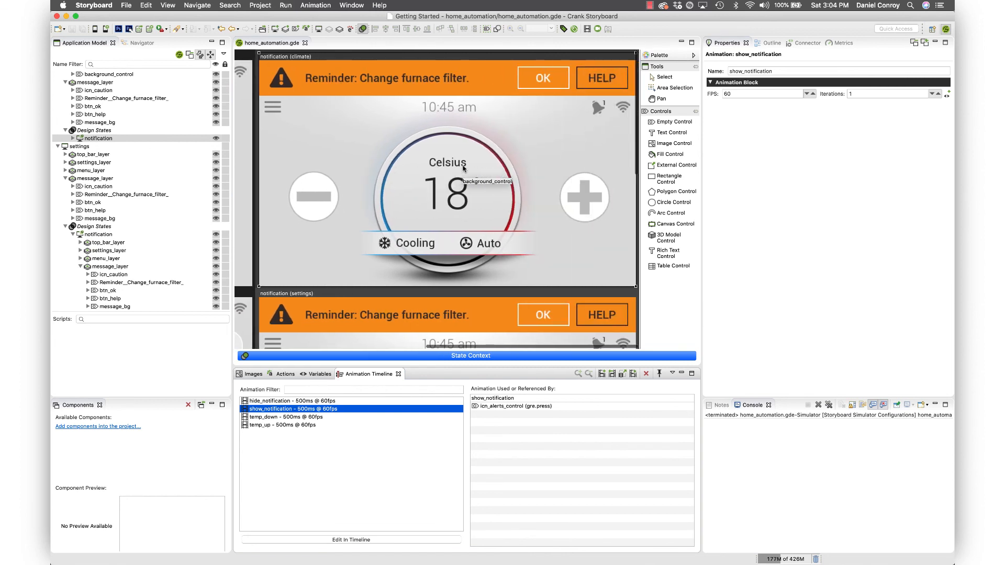
{"action": "scroll", "coordinate": [463, 167], "scroll_direction": "down", "scroll_amount": 6}
{"action": "scroll", "coordinate": [463, 167], "scroll_direction": "down", "scroll_amount": 3}
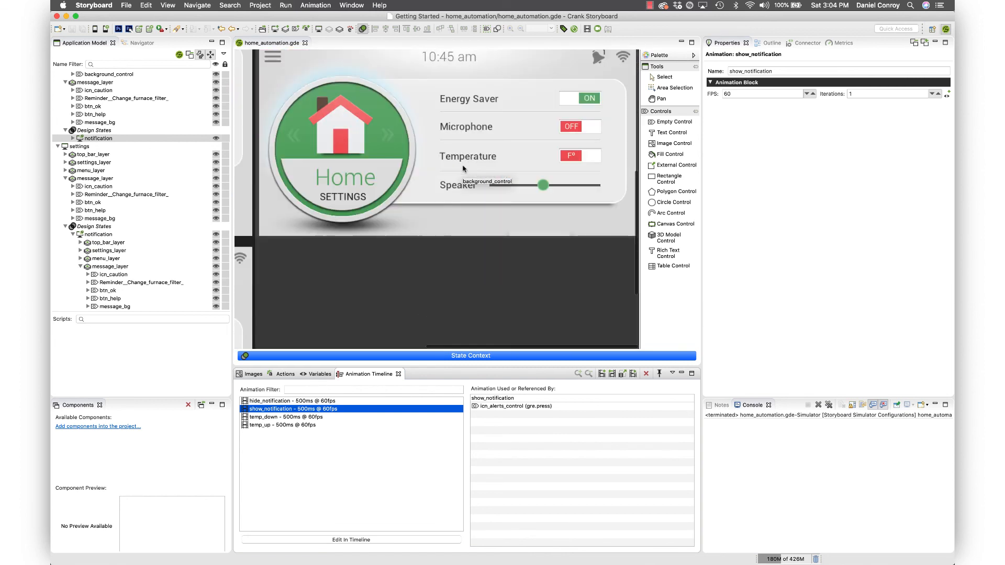
{"action": "scroll", "coordinate": [463, 168], "scroll_direction": "up", "scroll_amount": 3}
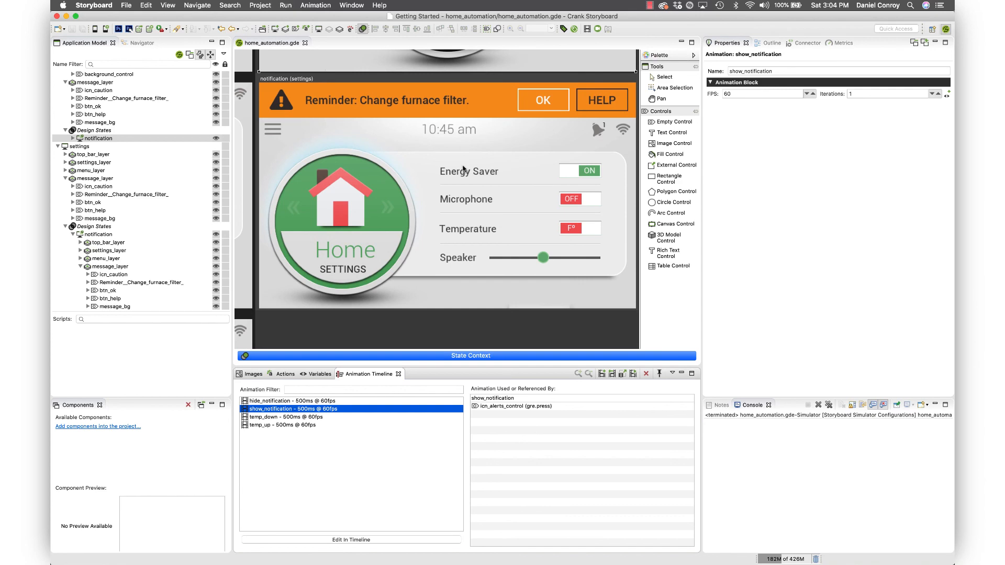
{"action": "scroll", "coordinate": [463, 168], "scroll_direction": "left", "scroll_amount": 8}
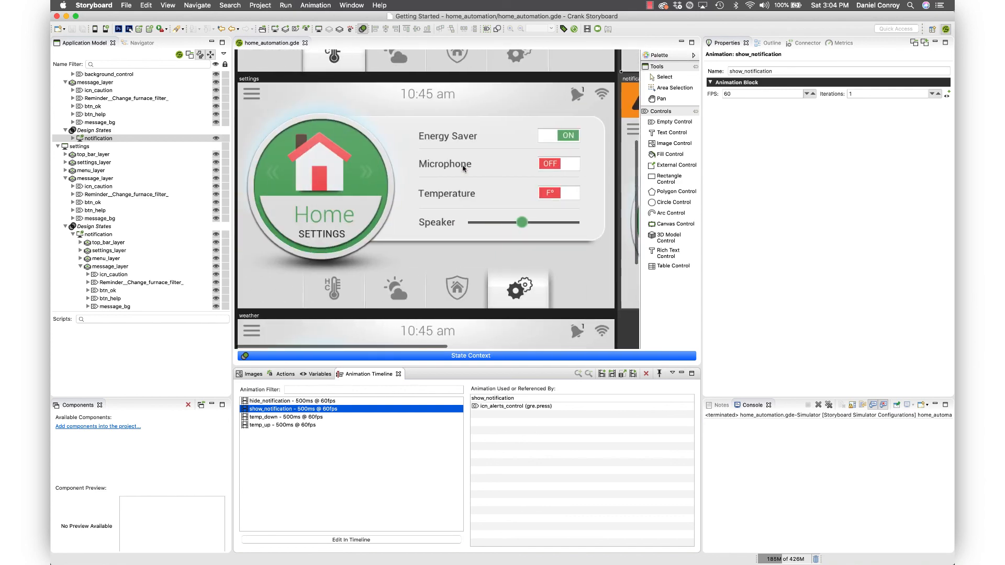